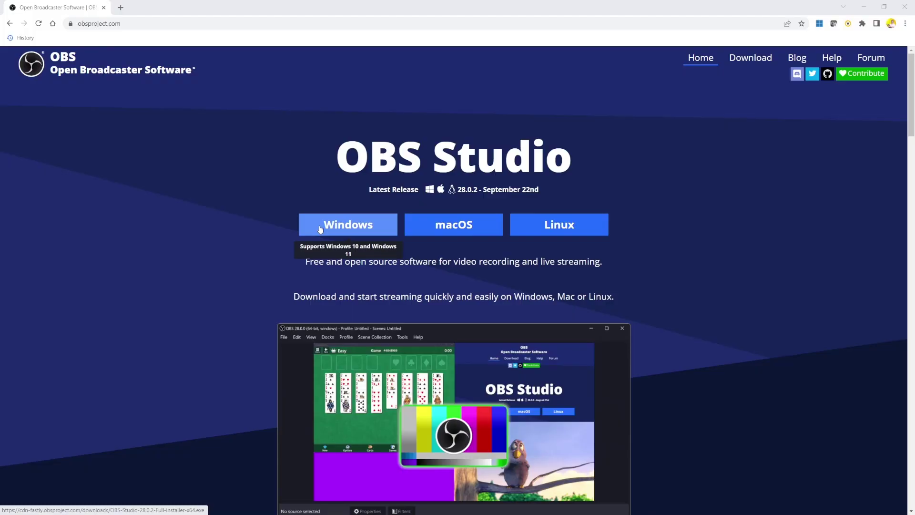
# - Download the OBS Studio 28.0.2 Windows installer, then browse the OBS 28 Plugin Compatibility table
pyautogui.click(320, 229)
pyautogui.click(321, 229)
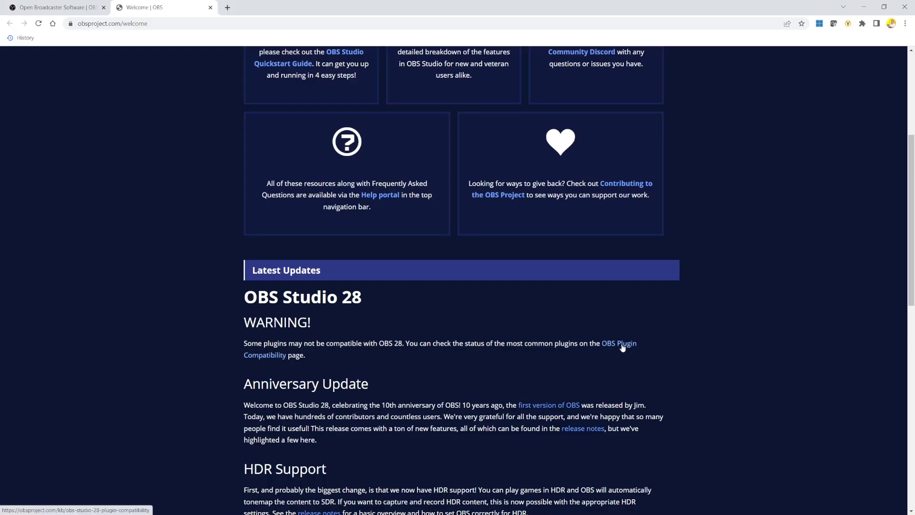
pyautogui.click(622, 344)
pyautogui.scroll(-2, 621, 376)
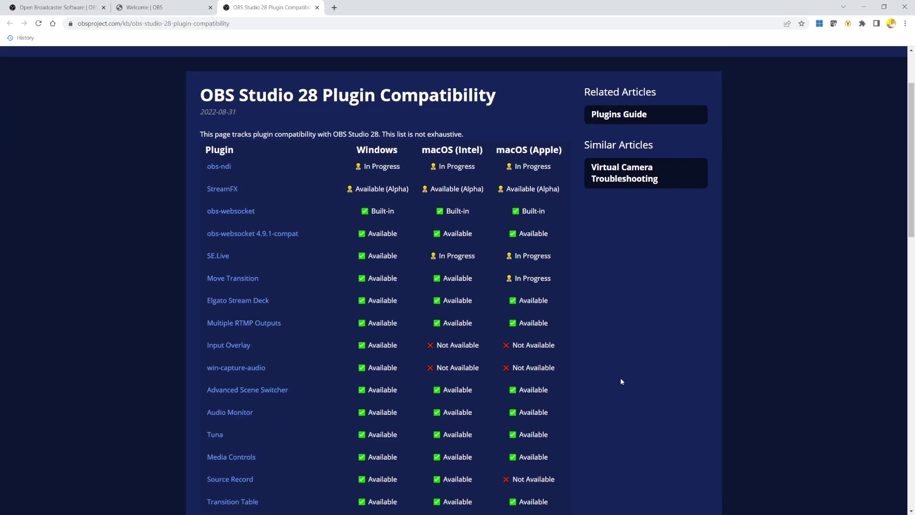
pyautogui.scroll(-1, 621, 381)
pyautogui.scroll(-1, 602, 327)
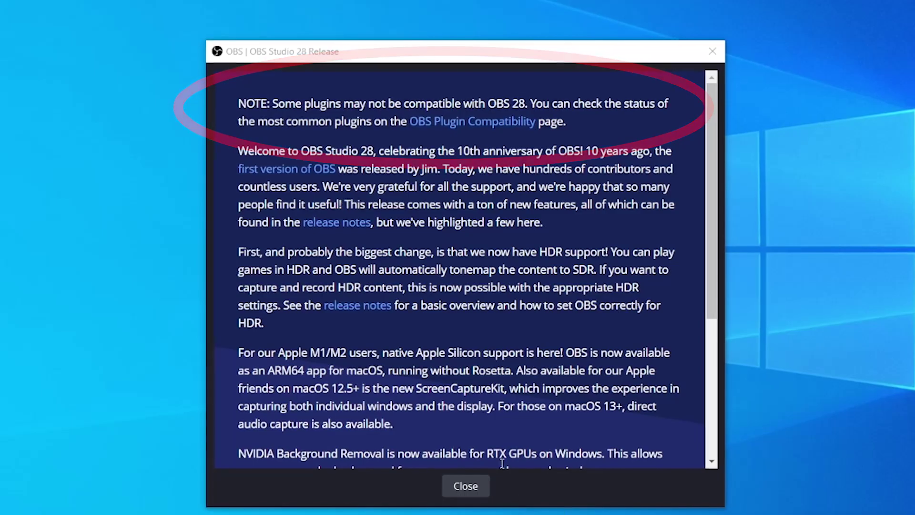
# - Scroll through the OBS Studio 28 release notes
pyautogui.scroll(-3, 434, 342)
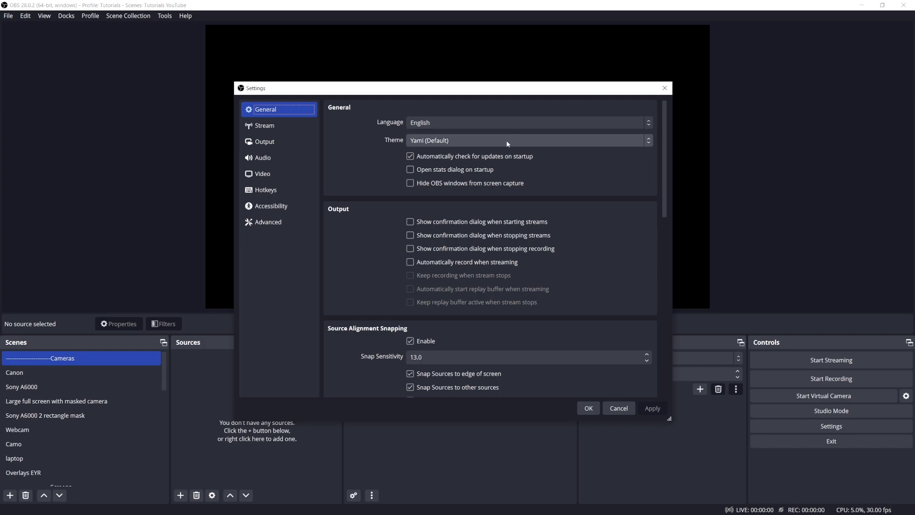
# - Pick the teal Rachni theme from the Theme list in General settings
pyautogui.click(649, 141)
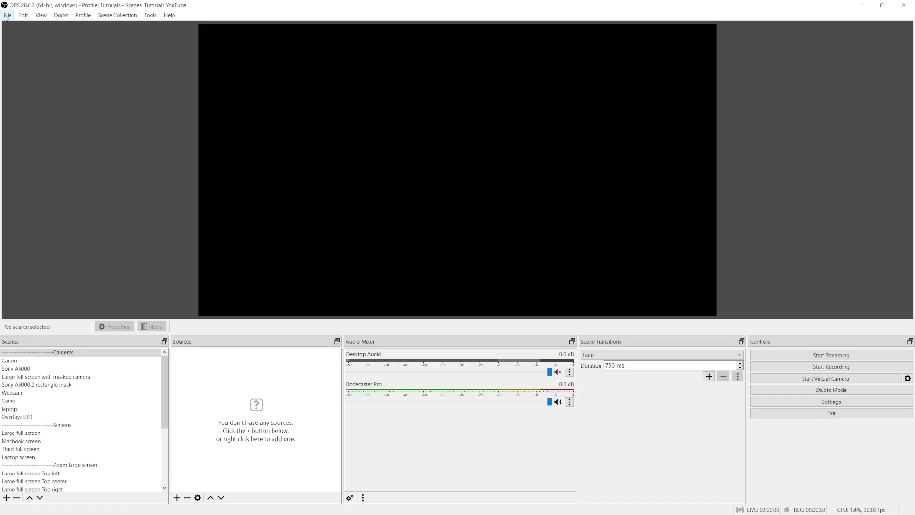
# - Add a Browser source named 'My website' showing the presenter's website URL and enlarge it
pyautogui.click(7, 16)
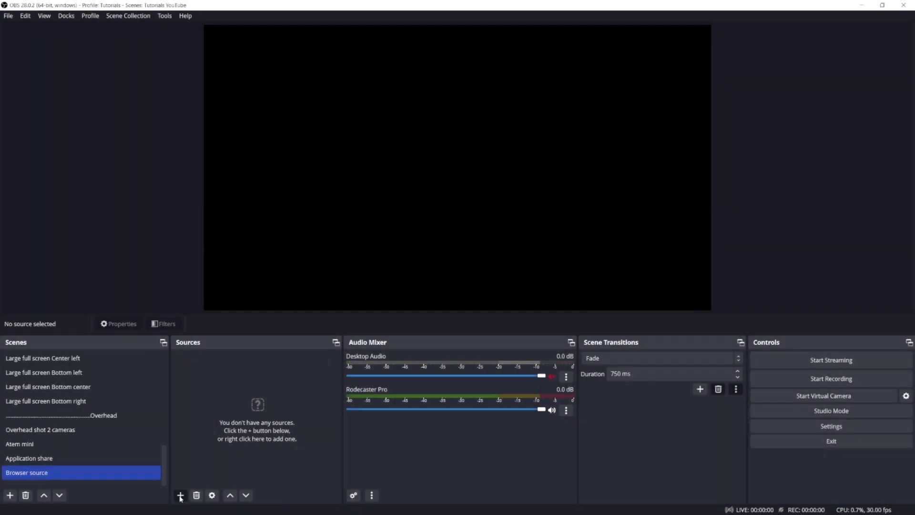
pyautogui.click(180, 496)
pyautogui.click(210, 295)
pyautogui.write('My website')
pyautogui.press('Return')
pyautogui.tripleClick(373, 274)
pyautogui.write('https://www.enricozamparo.')
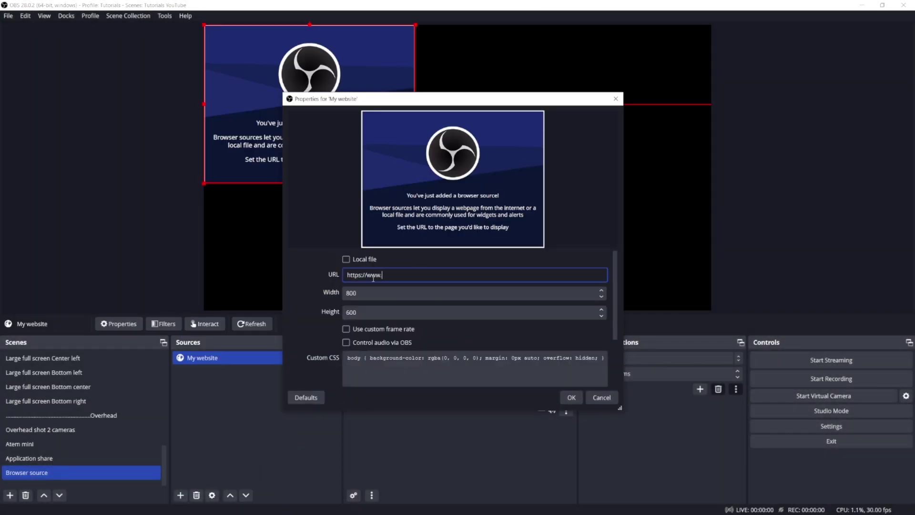
pyautogui.write('com')
pyautogui.press('Return')
pyautogui.moveTo(415, 183); pyautogui.dragTo(582, 311)
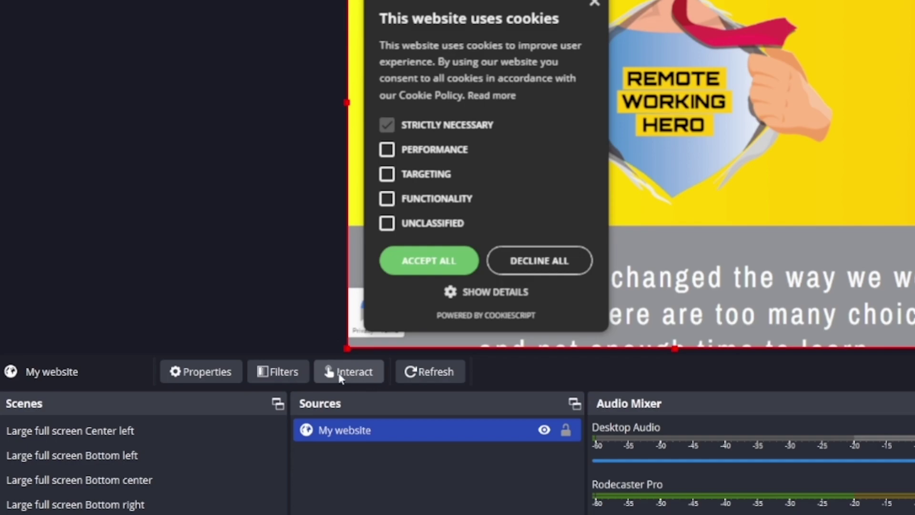
# - Accept the website's cookies in the Interact window, then reload the browser source
pyautogui.click(340, 376)
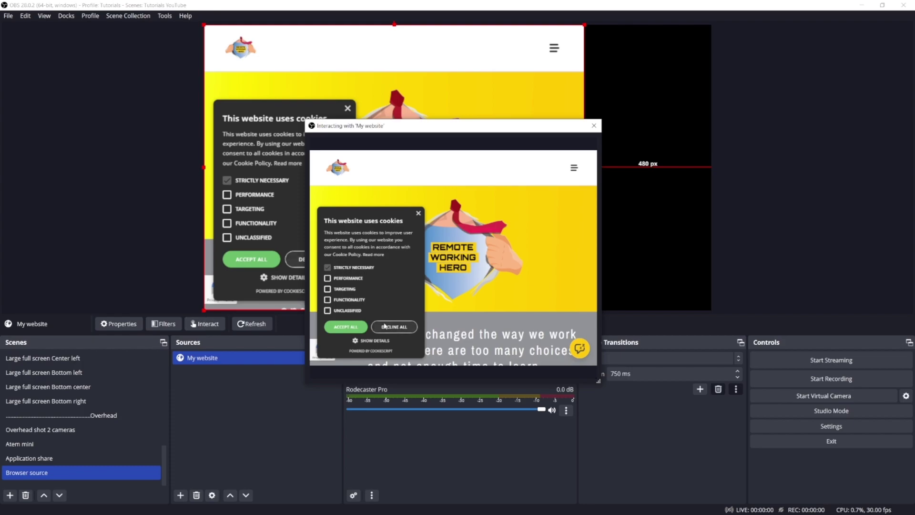
pyautogui.click(347, 327)
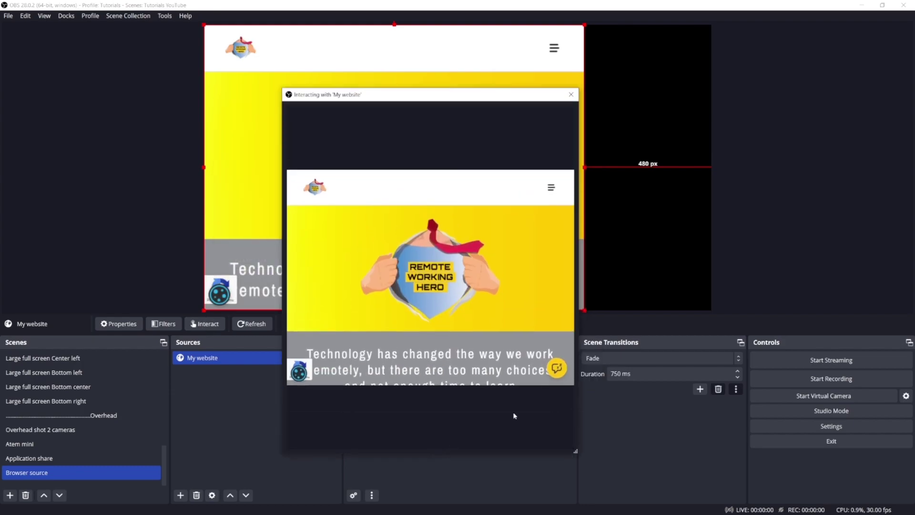
pyautogui.moveTo(590, 329); pyautogui.dragTo(763, 328)
pyautogui.click(716, 135)
pyautogui.click(263, 329)
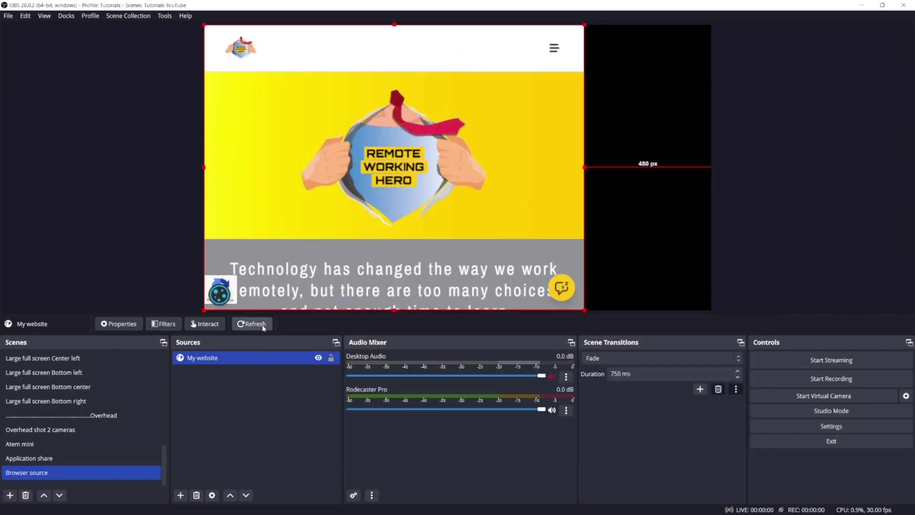
pyautogui.click(263, 328)
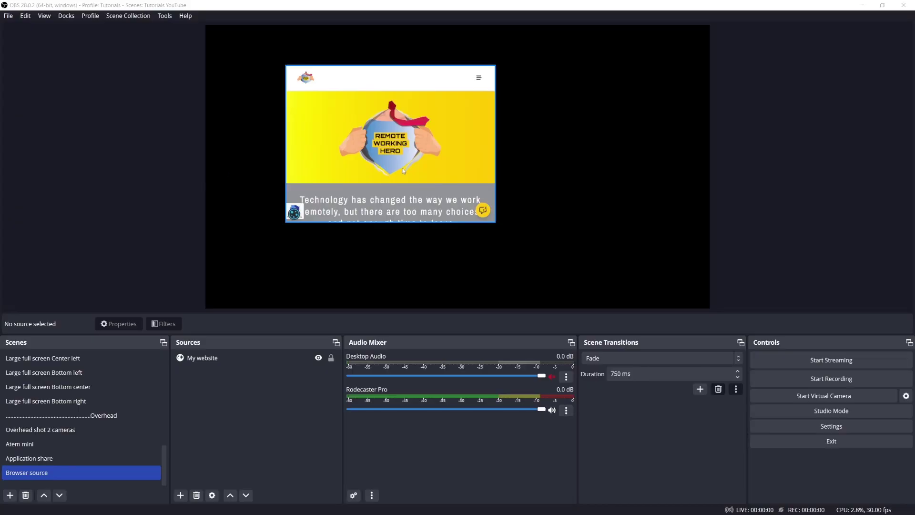
# - Move 'My website' right and down, enable edge, source and centre snapping, then shift it left
pyautogui.click(401, 168)
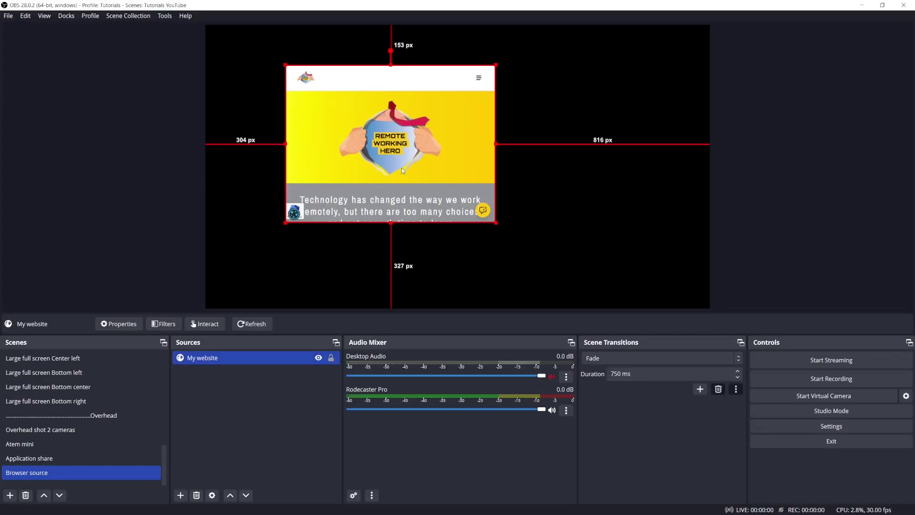
pyautogui.moveTo(403, 170); pyautogui.dragTo(453, 178)
pyautogui.click(8, 18)
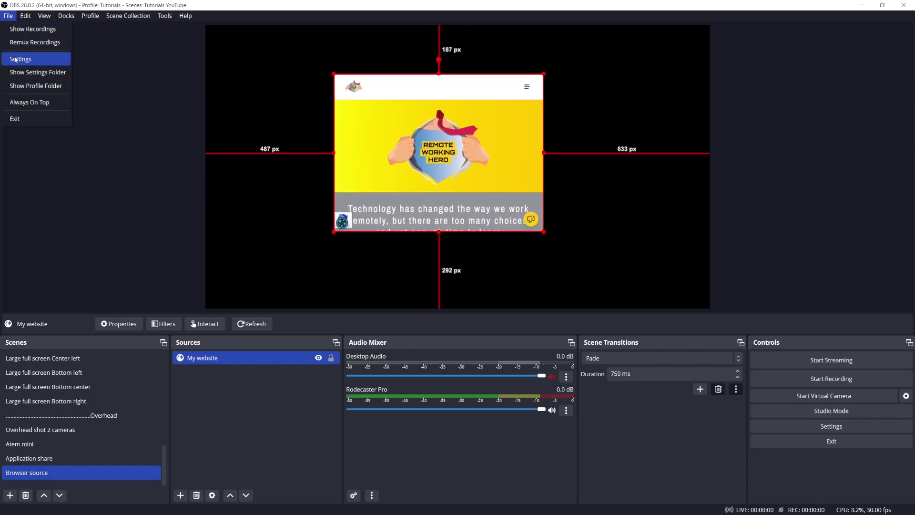
pyautogui.click(15, 57)
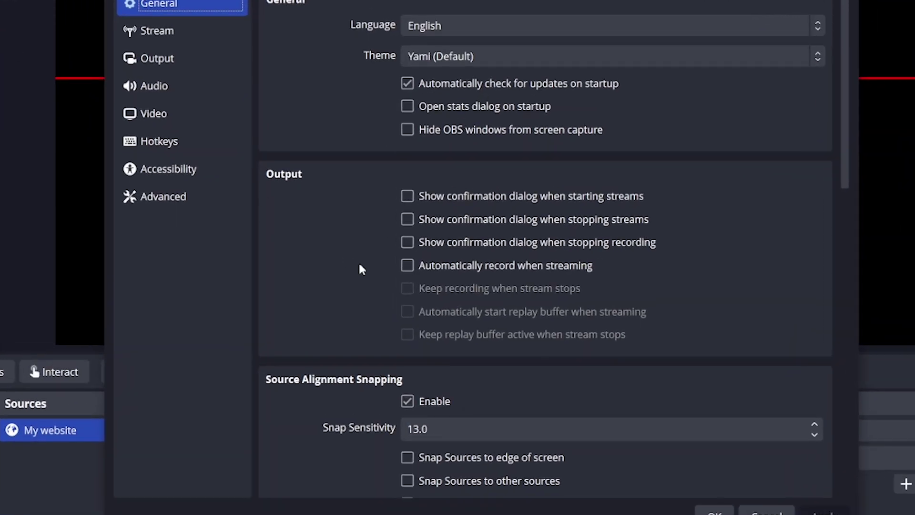
pyautogui.scroll(-5, 360, 266)
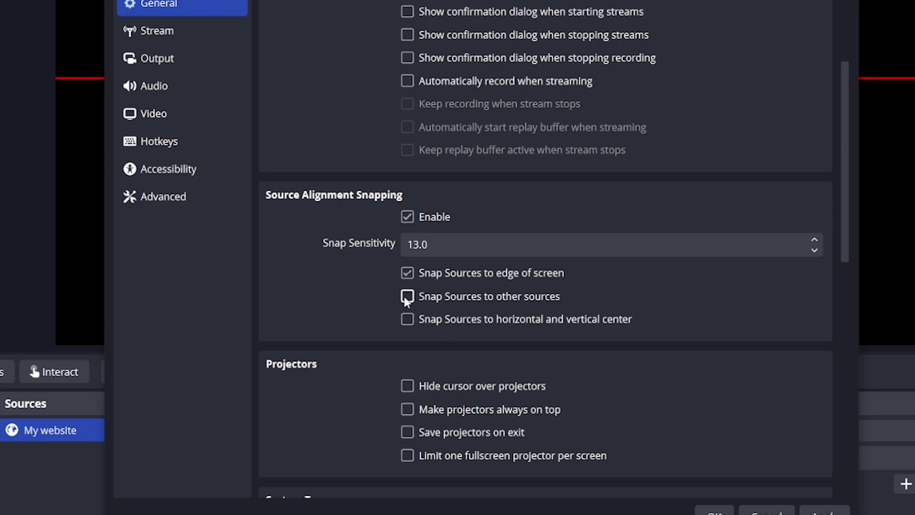
pyautogui.click(409, 318)
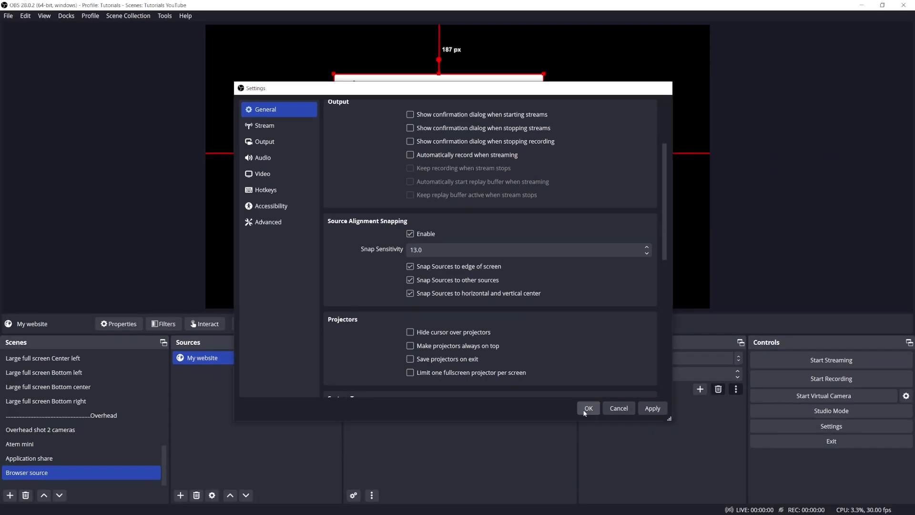
pyautogui.click(715, 511)
pyautogui.moveTo(465, 162); pyautogui.dragTo(482, 176)
# - Tilt 'My website' about 35°, then try the mixer's vertical layout and return to horizontal
pyautogui.moveTo(450, 75); pyautogui.dragTo(497, 124)
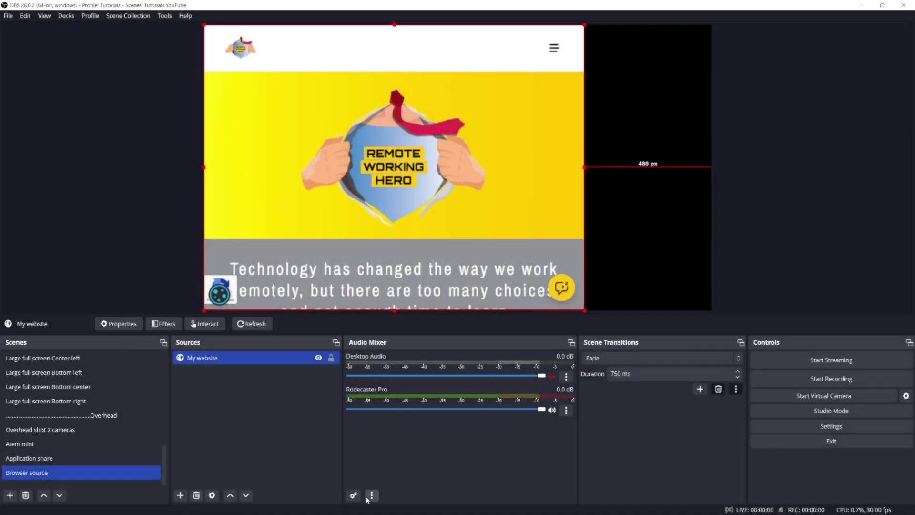
pyautogui.click(353, 496)
pyautogui.click(401, 487)
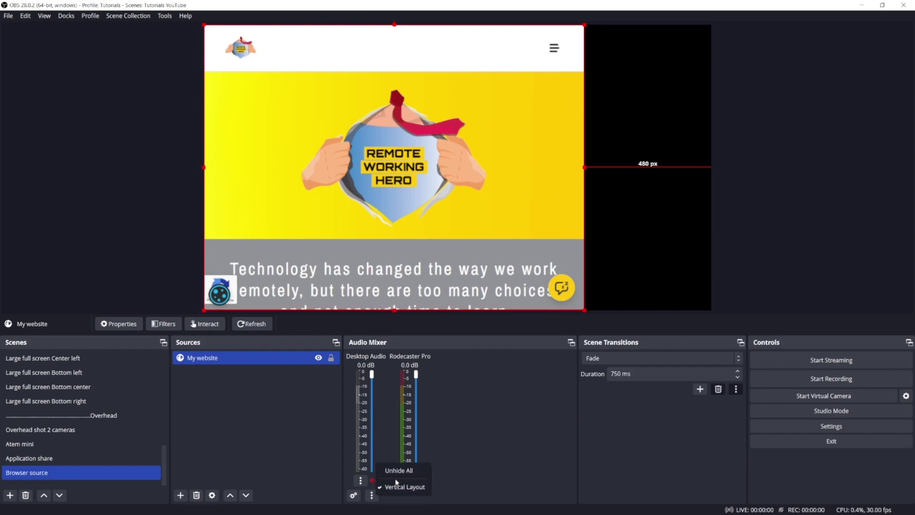
pyautogui.click(395, 487)
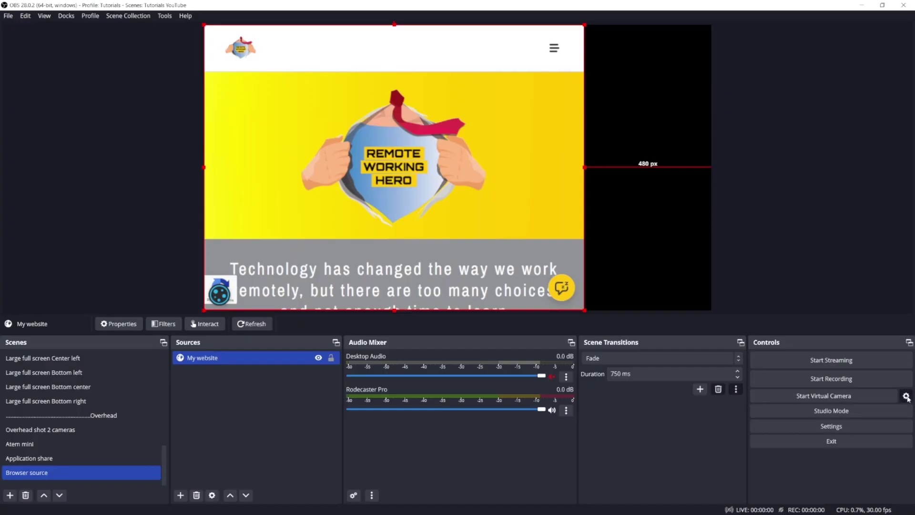
# - Set the virtual camera output to Internal with Preview Output, after briefly trying Scene
pyautogui.click(906, 397)
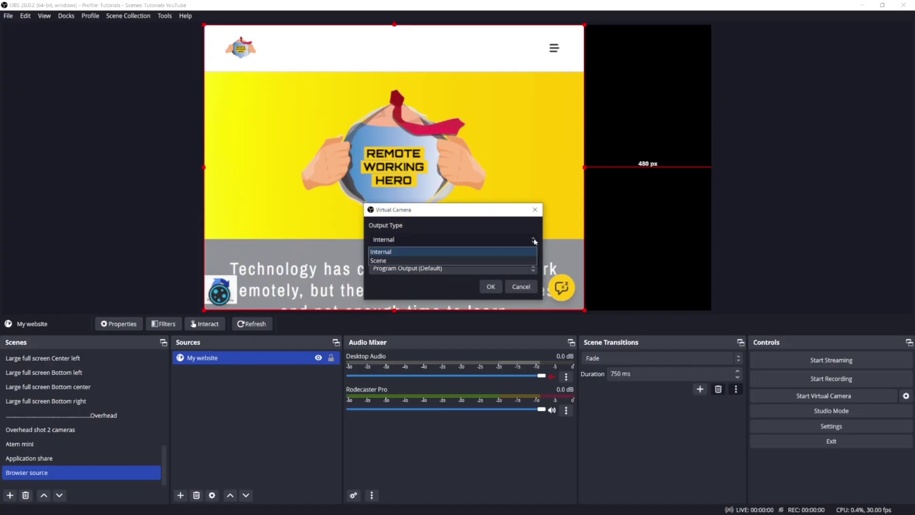
pyautogui.click(528, 260)
pyautogui.click(533, 269)
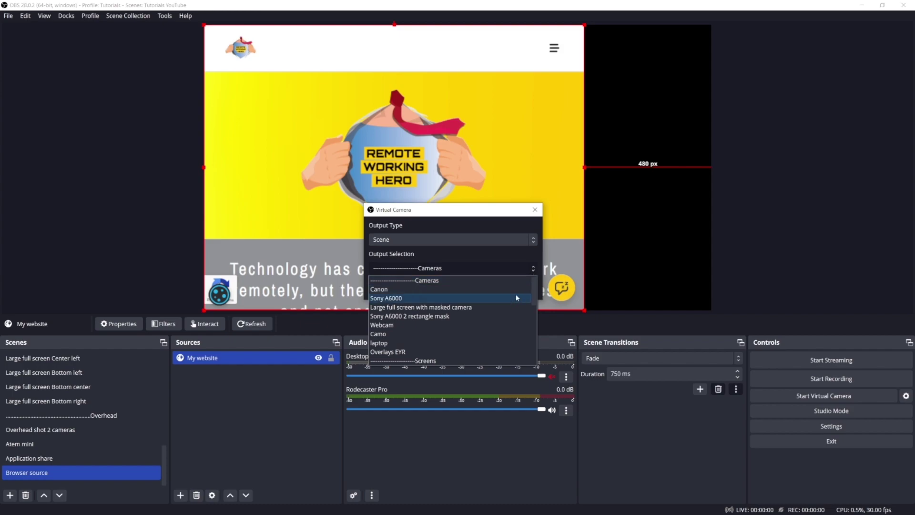
pyautogui.click(524, 240)
pyautogui.click(536, 270)
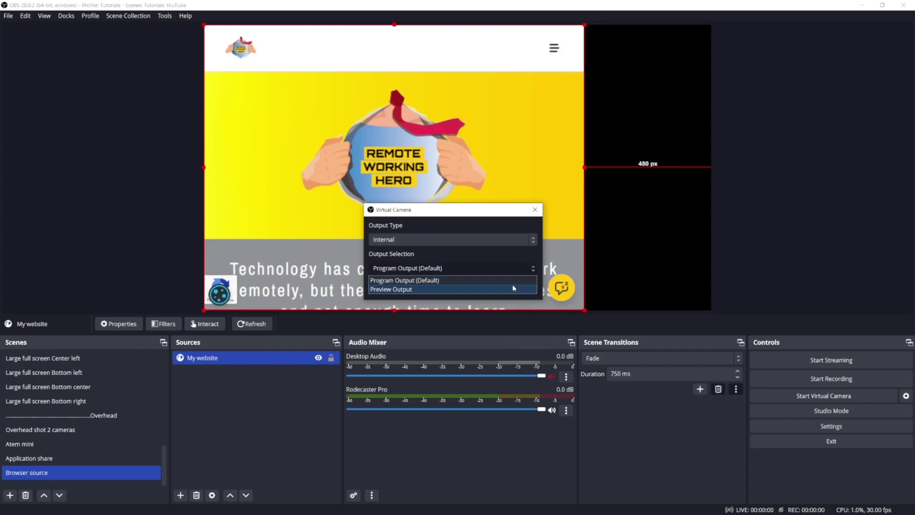
pyautogui.click(511, 286)
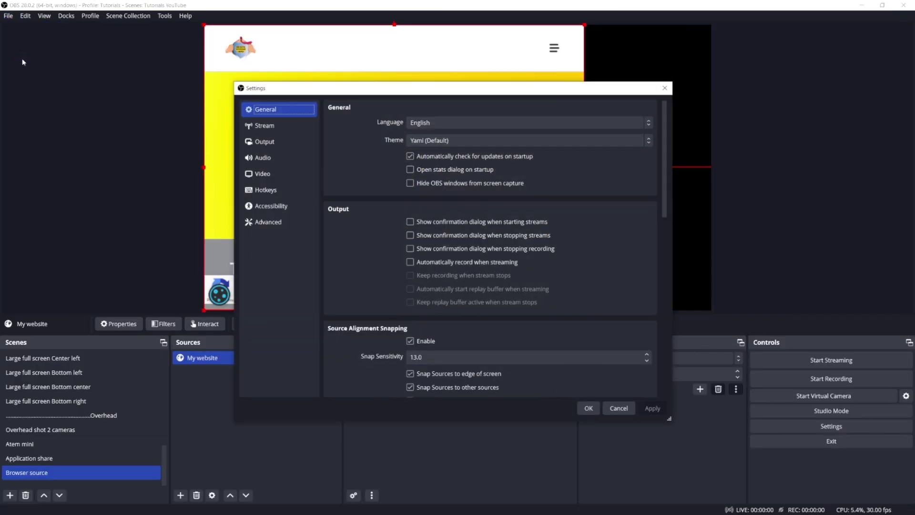
# - Switch Accessibility to the Custom colour preset with a pink #ff557f selection border
pyautogui.click(303, 206)
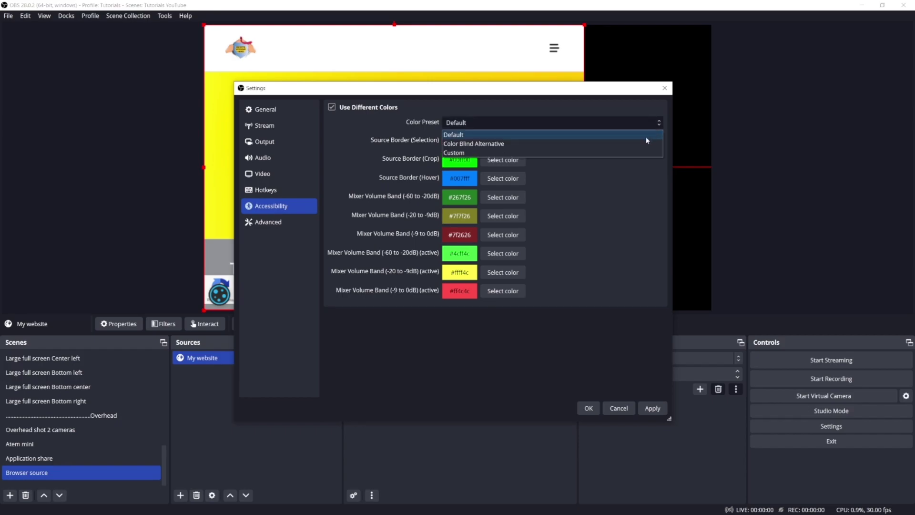
pyautogui.click(636, 151)
pyautogui.moveTo(522, 93); pyautogui.dragTo(762, 20)
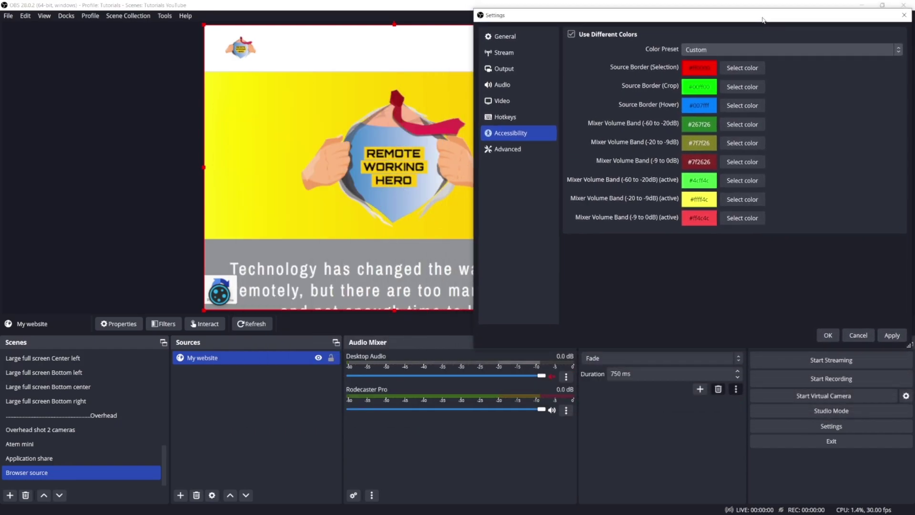
pyautogui.click(733, 68)
pyautogui.click(644, 132)
pyautogui.press('Return')
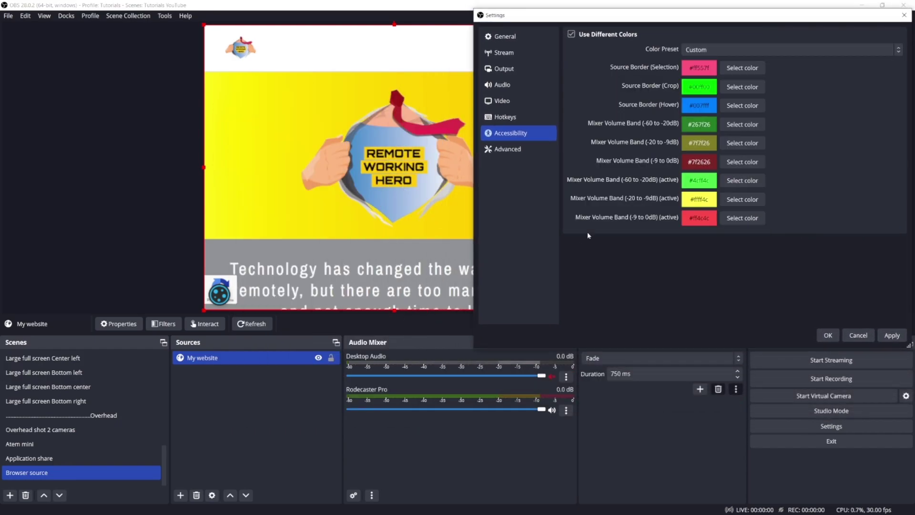
# - Make the -60 to -20dB mixer band blue and the hover border #ffaaff, then save
pyautogui.click(746, 128)
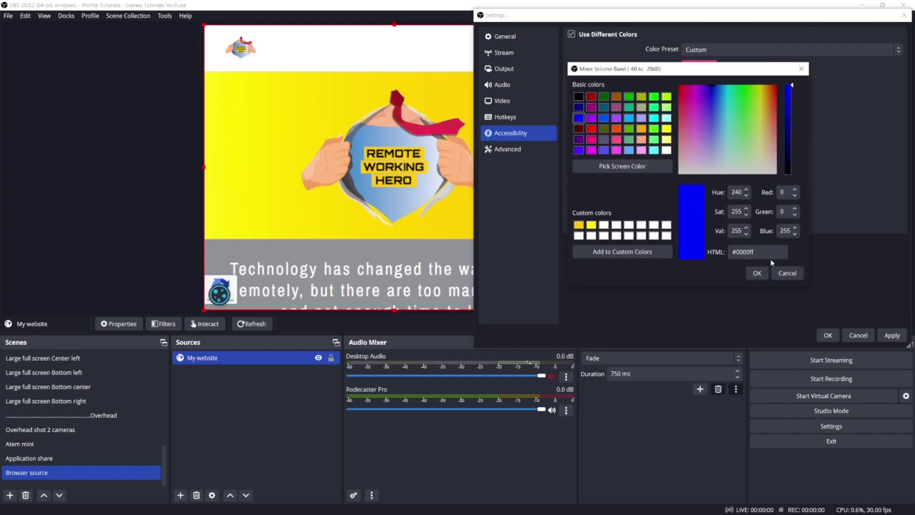
pyautogui.click(759, 274)
pyautogui.click(733, 108)
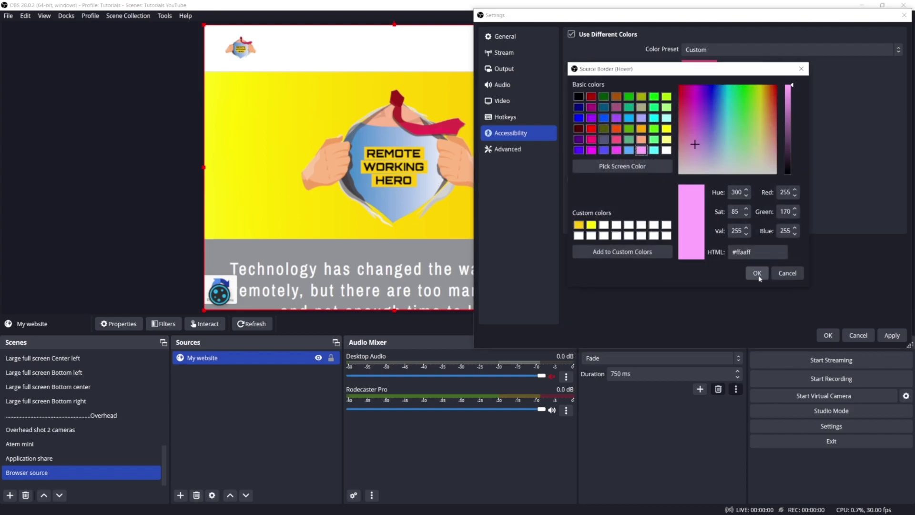
pyautogui.click(758, 274)
pyautogui.click(828, 335)
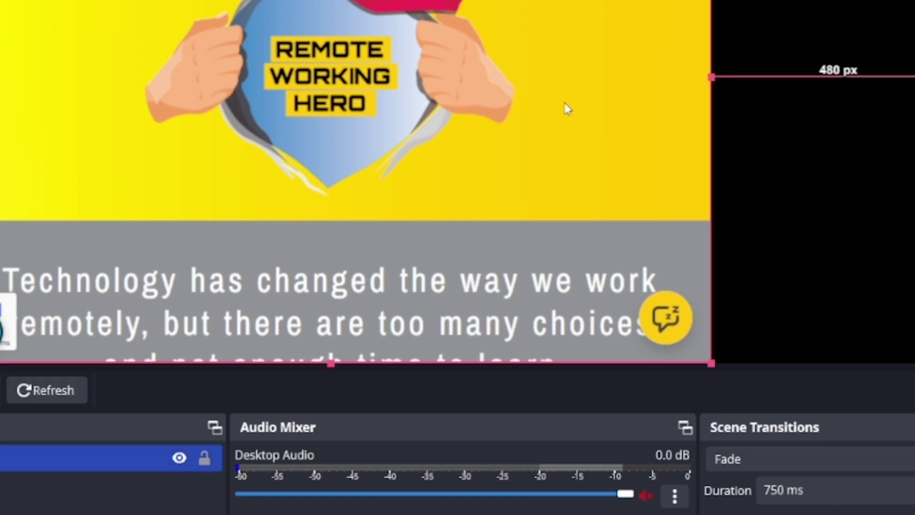
pyautogui.click(659, 124)
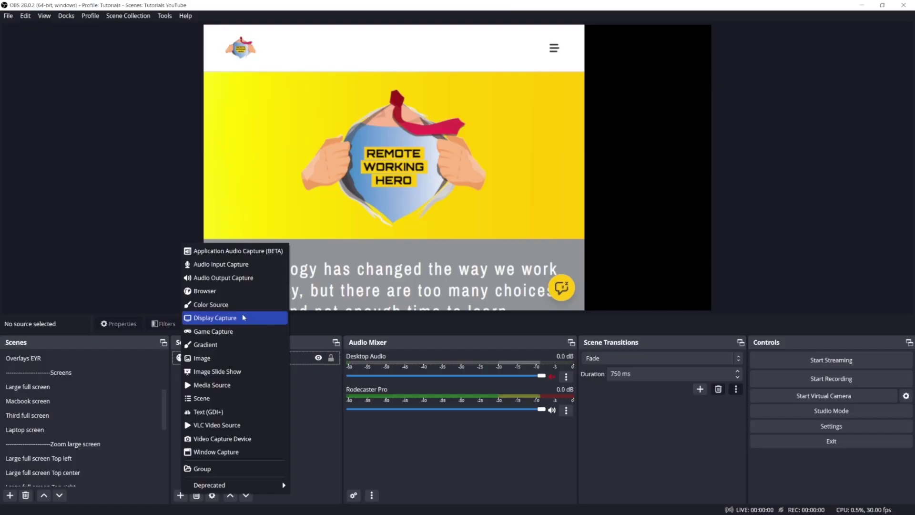
# - Create the 'Powerpoint' window capture source capturing the Presentation1 POWERPNT.EXE window
pyautogui.click(231, 251)
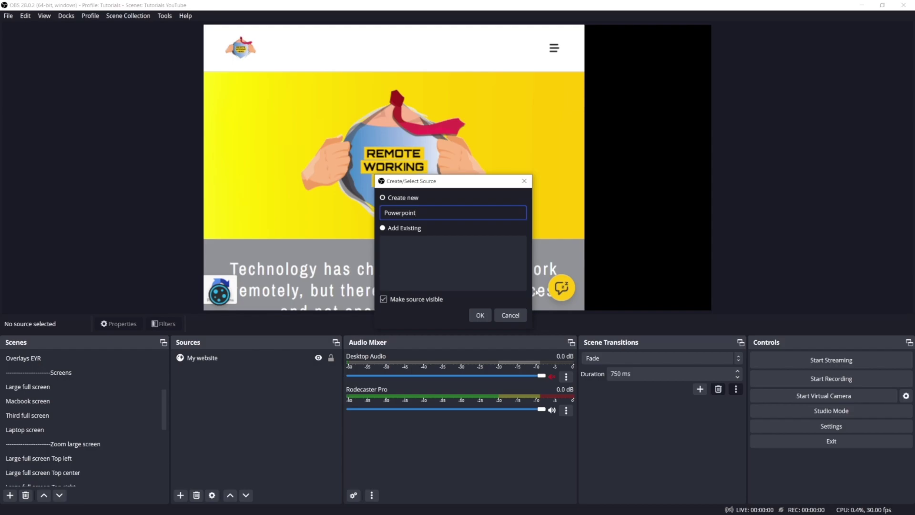
pyautogui.click(481, 316)
pyautogui.click(509, 125)
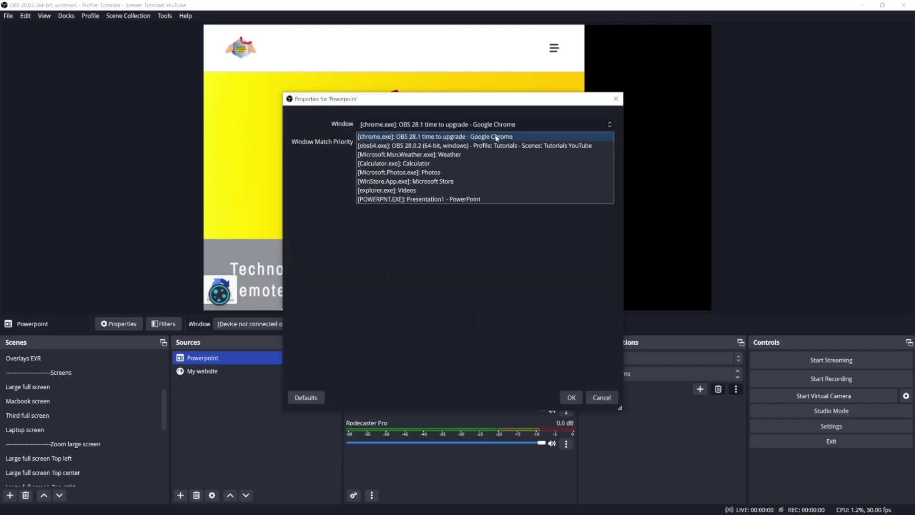
pyautogui.click(448, 199)
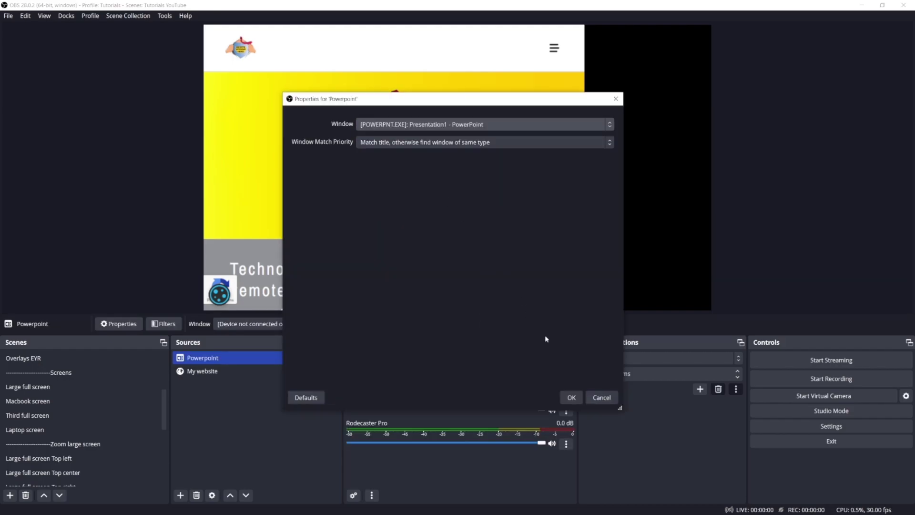
pyautogui.click(572, 399)
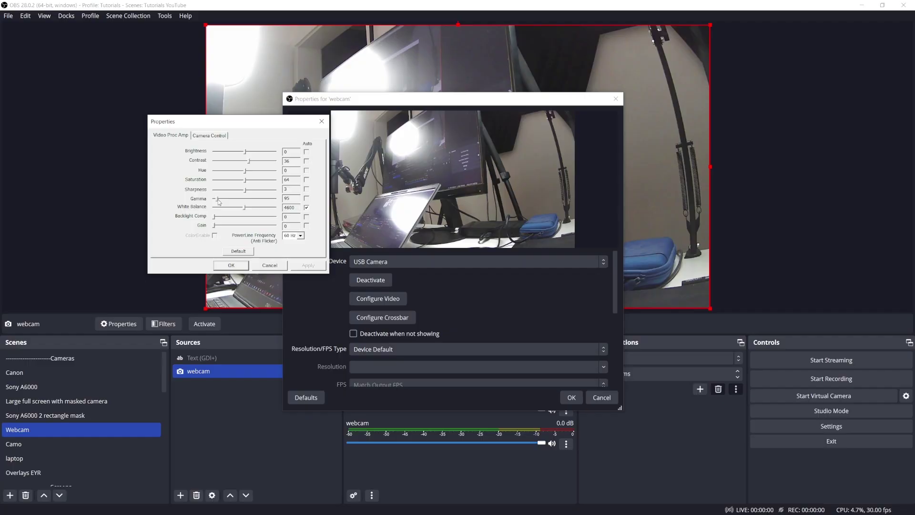
# - Raise webcam gamma from 95 to 165, then reset picture adjustments to defaults and close
pyautogui.moveTo(218, 199); pyautogui.dragTo(228, 199)
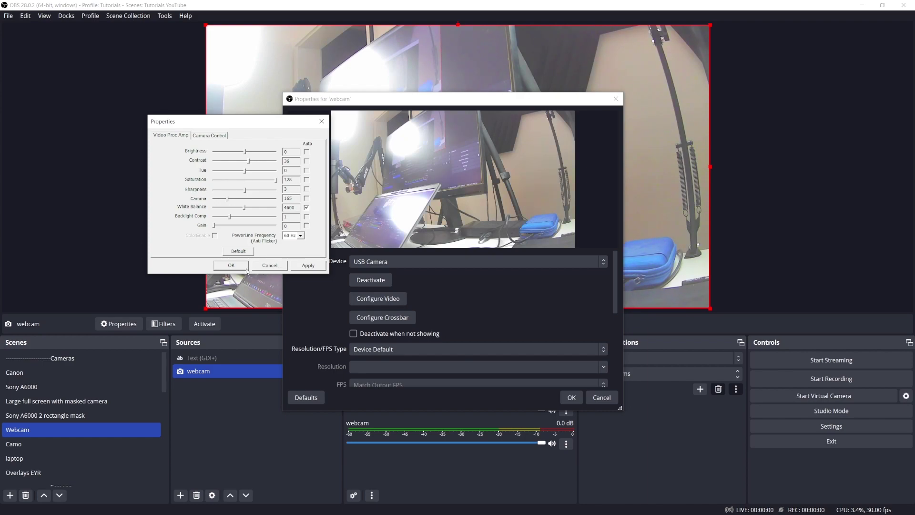
pyautogui.click(239, 250)
pyautogui.click(230, 265)
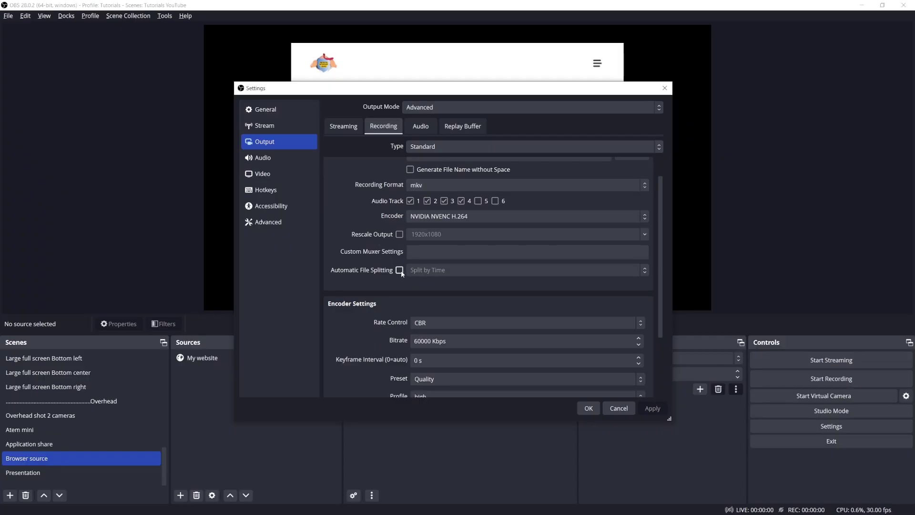
# - Enable Automatic File Splitting in Output recording settings, splitting by time every 15 minutes
pyautogui.click(400, 270)
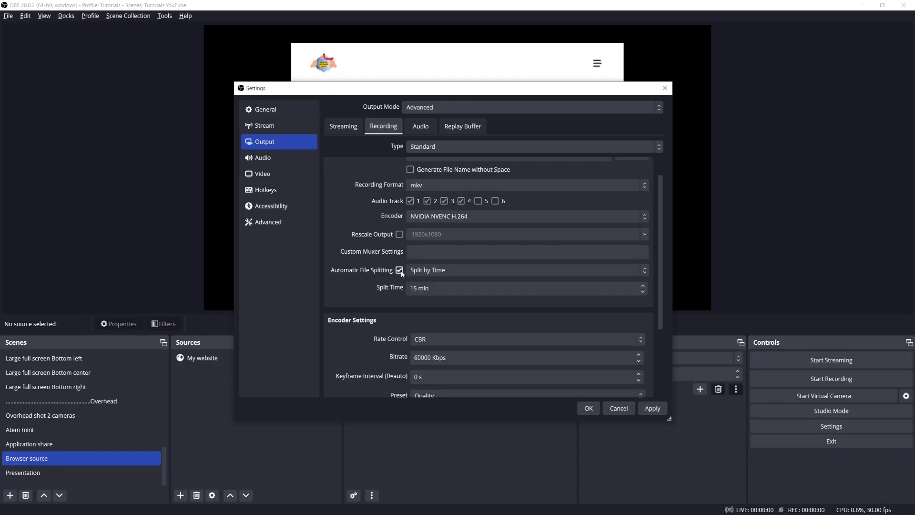